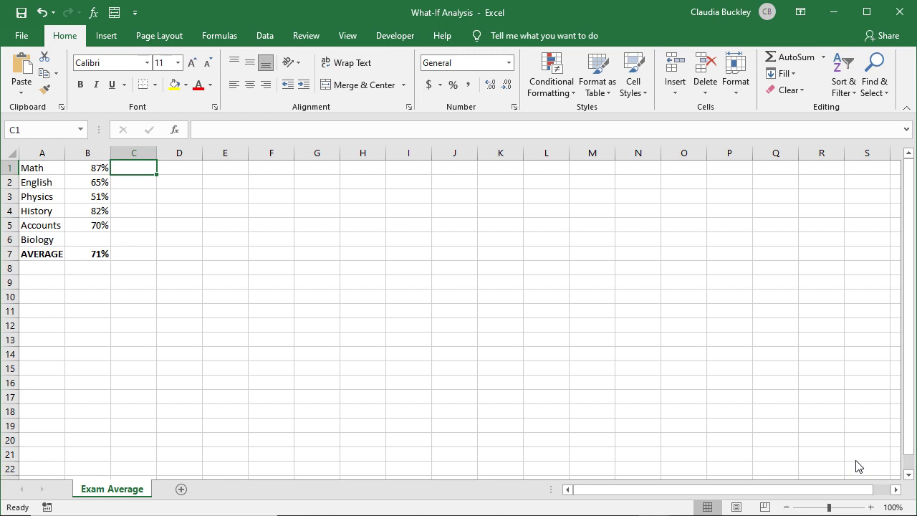
Examine the available What-If Analysis tools, the empty Biology score in B6 and the average formula in B7.
{"action": "left_click", "coordinate": [266, 36]}
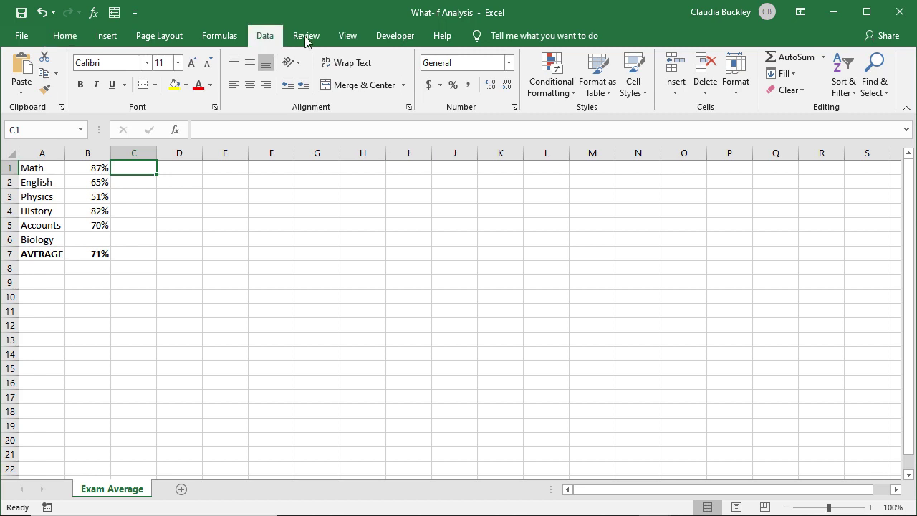
{"action": "left_click", "coordinate": [652, 79]}
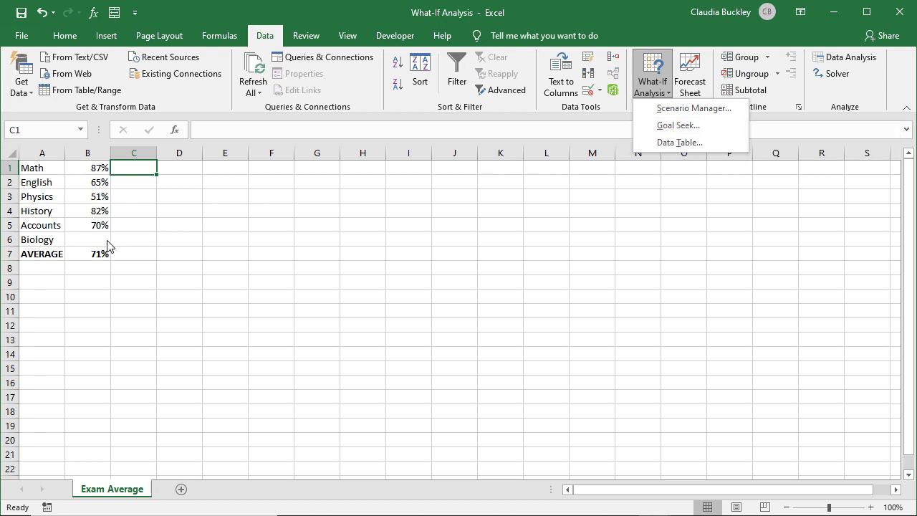
{"action": "key", "text": "Escape"}
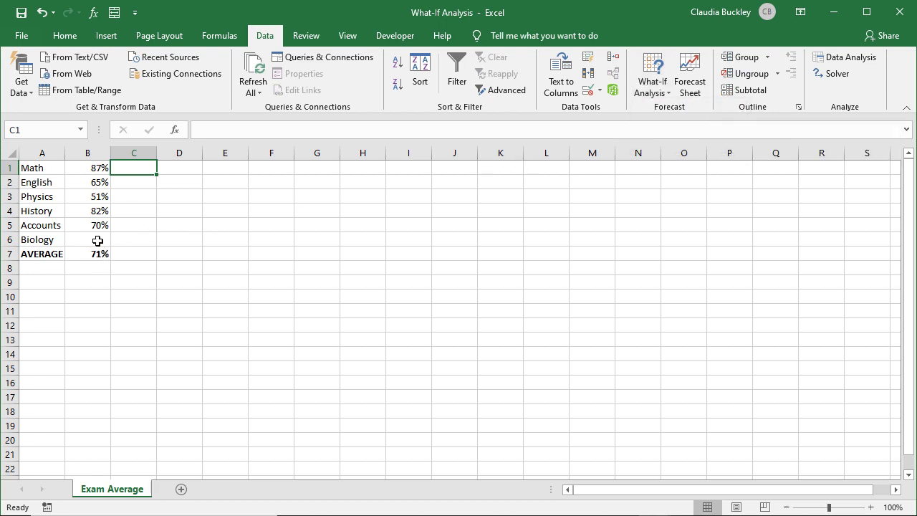
{"action": "left_click", "coordinate": [97, 241]}
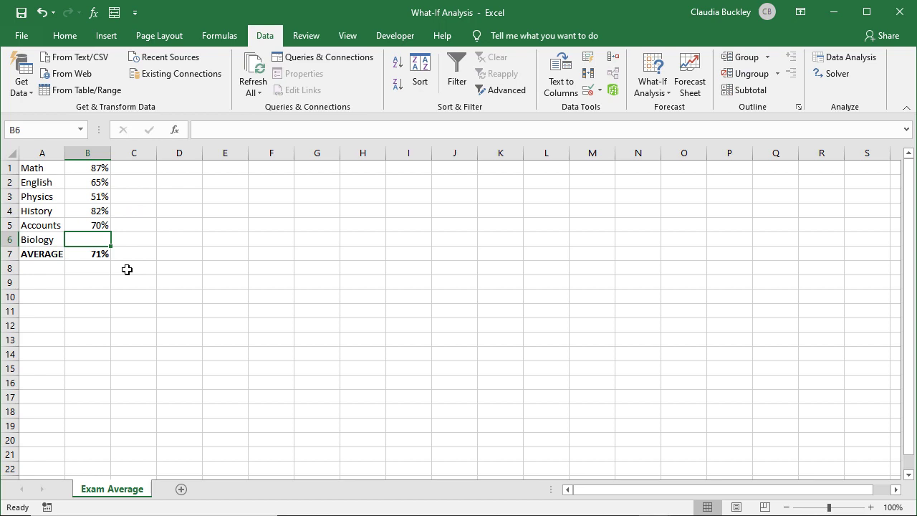
{"action": "left_click", "coordinate": [97, 255]}
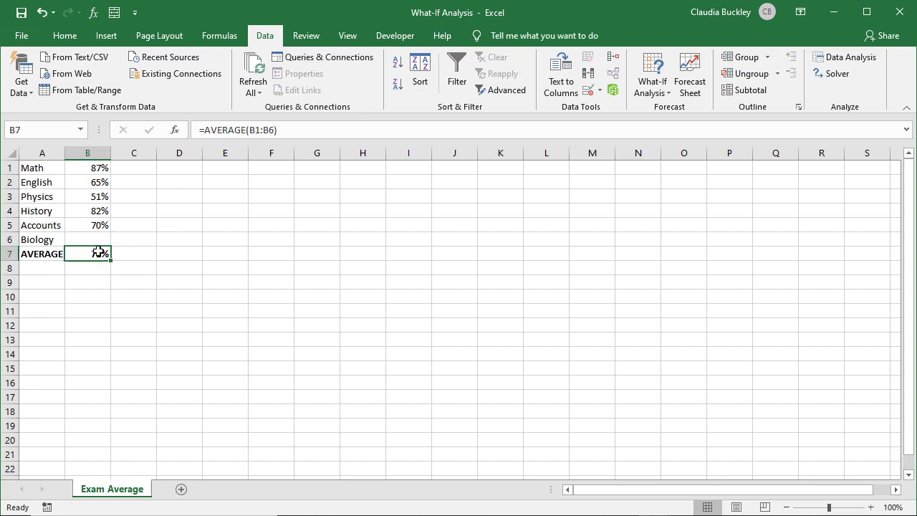
{"action": "left_click", "coordinate": [100, 241]}
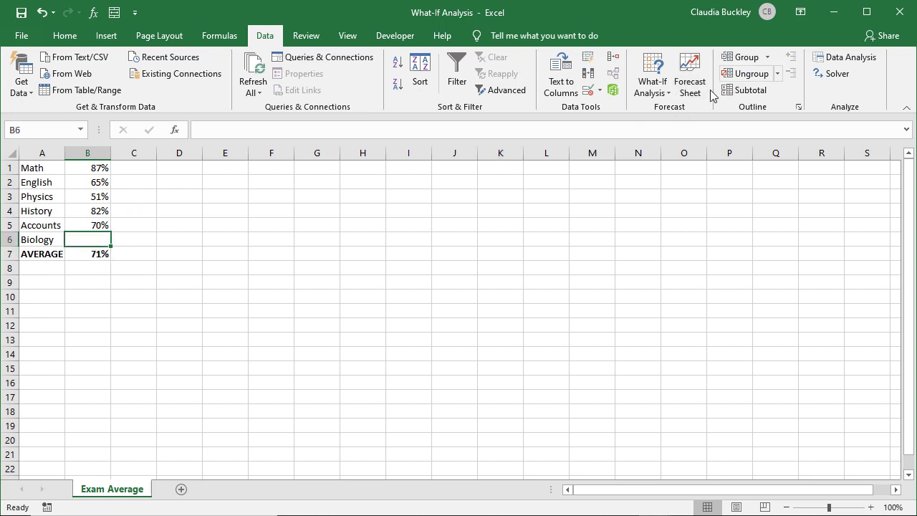
Run Goal Seek to bring the average in B7 to 75% by changing the Biology score in B6, and accept the solution.
{"action": "left_click", "coordinate": [653, 88]}
{"action": "left_click", "coordinate": [663, 125]}
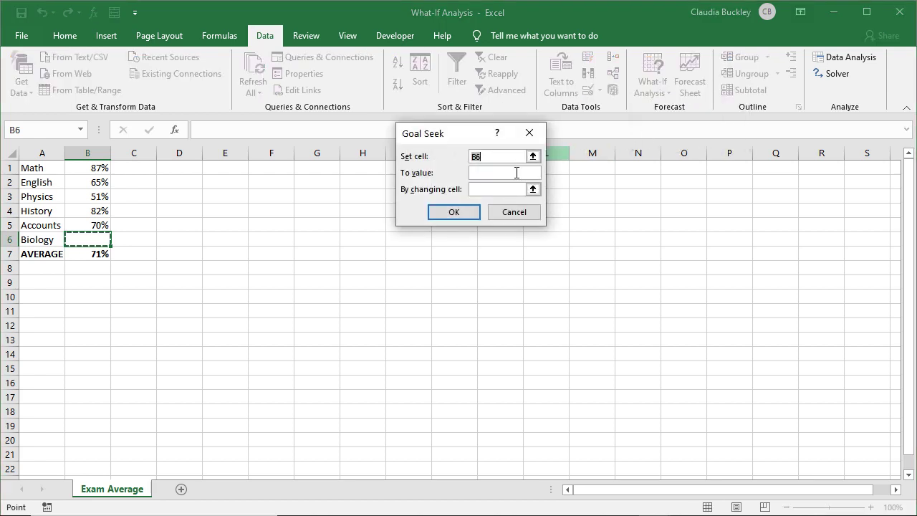
{"action": "left_click", "coordinate": [91, 253]}
{"action": "left_click", "coordinate": [489, 174]}
{"action": "type", "text": "75%"}
{"action": "left_click", "coordinate": [487, 190]}
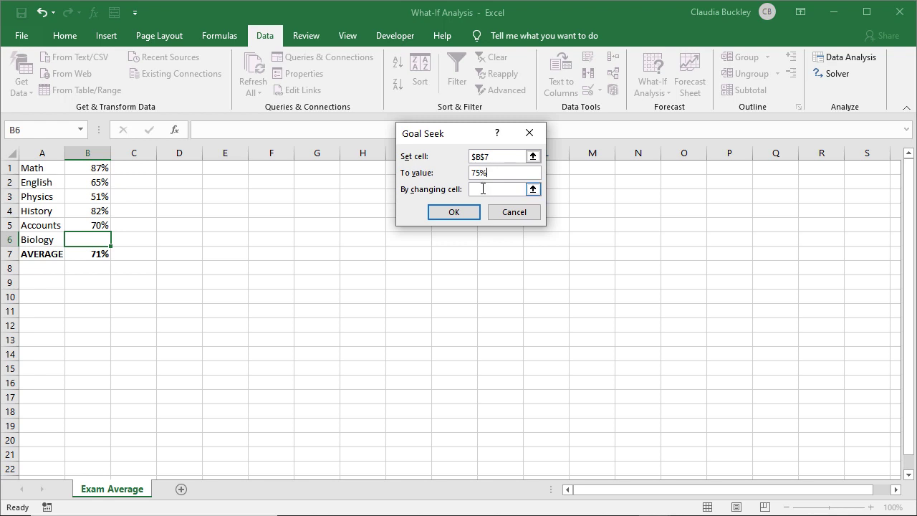
{"action": "left_click", "coordinate": [93, 240]}
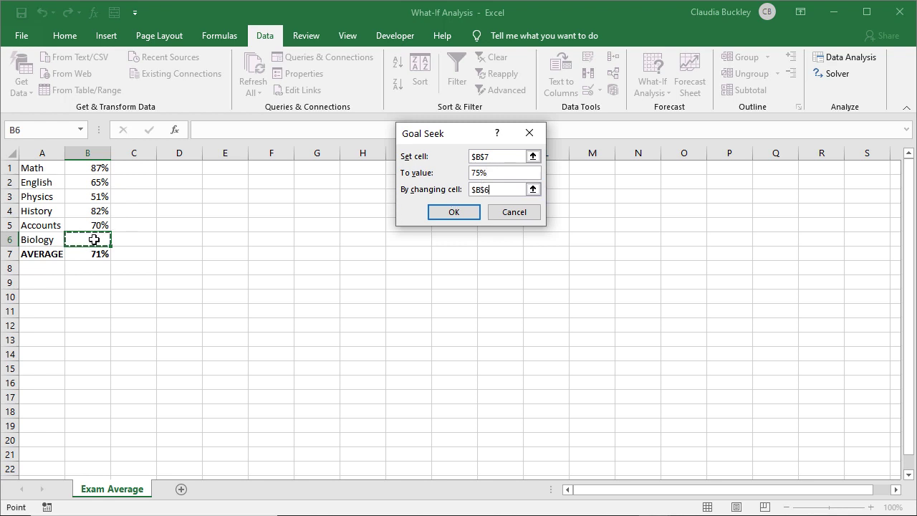
{"action": "left_click", "coordinate": [453, 212]}
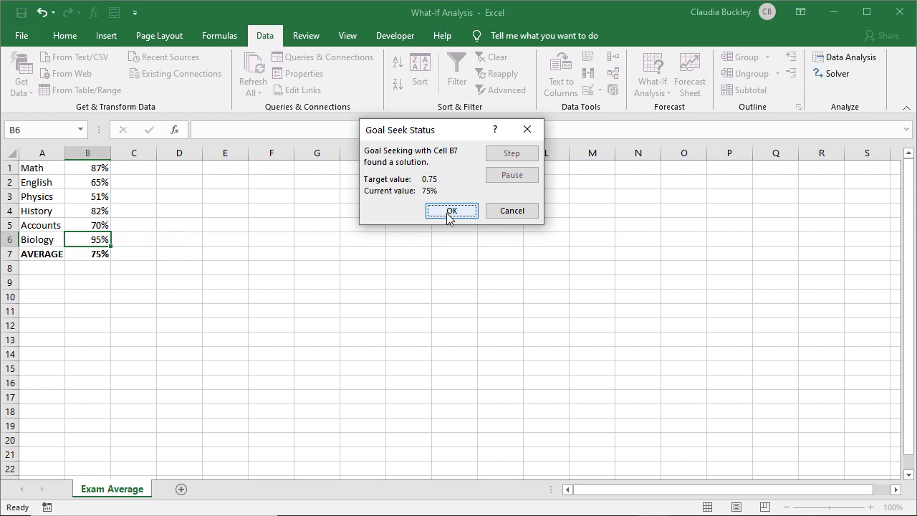
{"action": "left_click", "coordinate": [450, 213]}
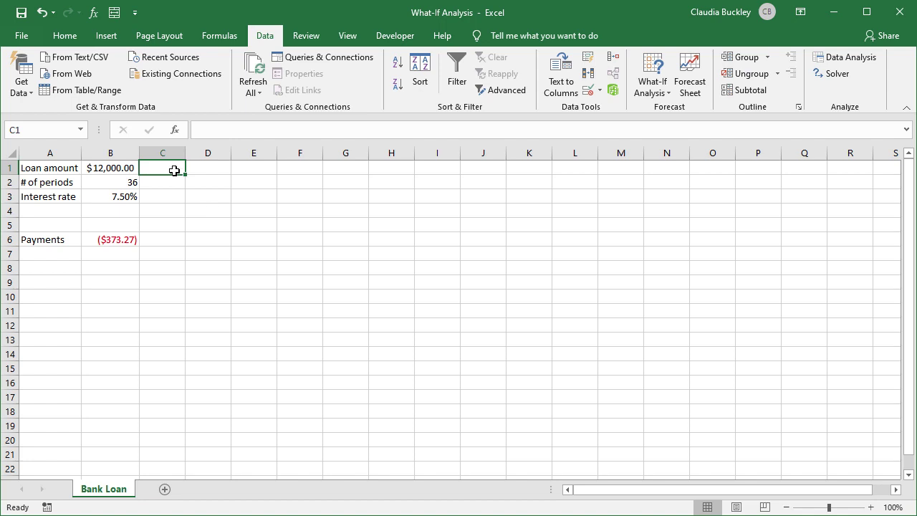
Run Goal Seek to bring the loan payment in B6 to -300 by changing the loan amount in B1, and accept the solution.
{"action": "left_click", "coordinate": [119, 169]}
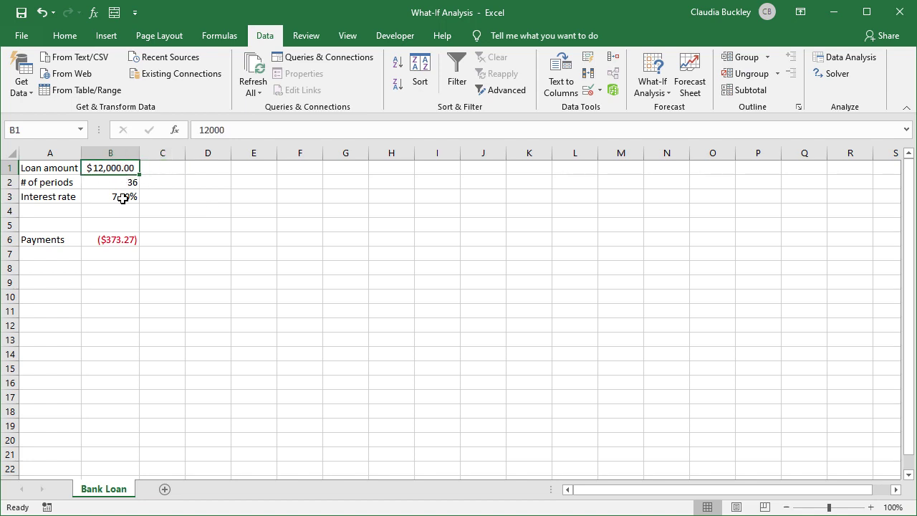
{"action": "left_click", "coordinate": [122, 197]}
{"action": "left_click", "coordinate": [130, 182]}
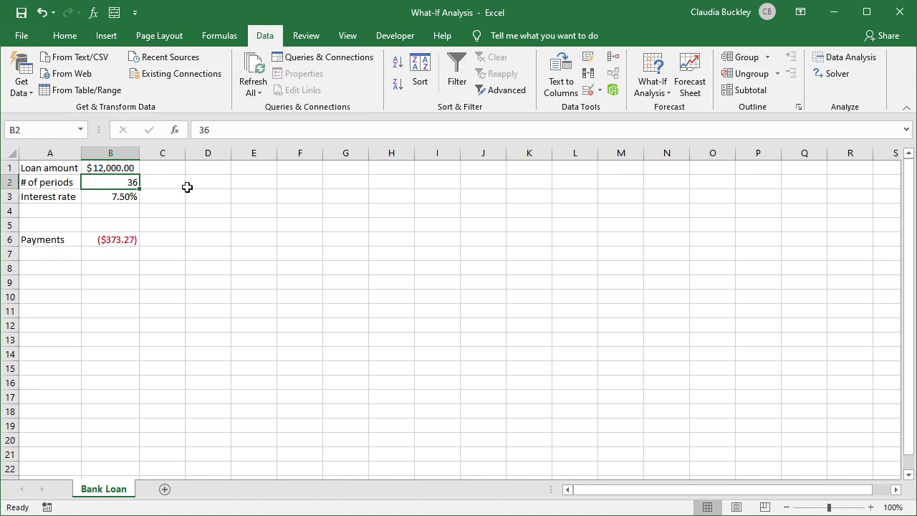
{"action": "left_click", "coordinate": [133, 239]}
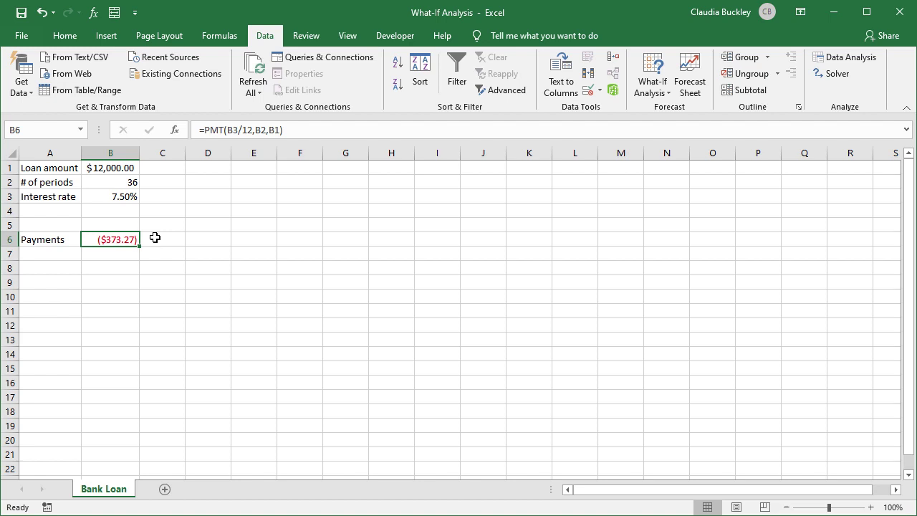
{"action": "left_click", "coordinate": [649, 99]}
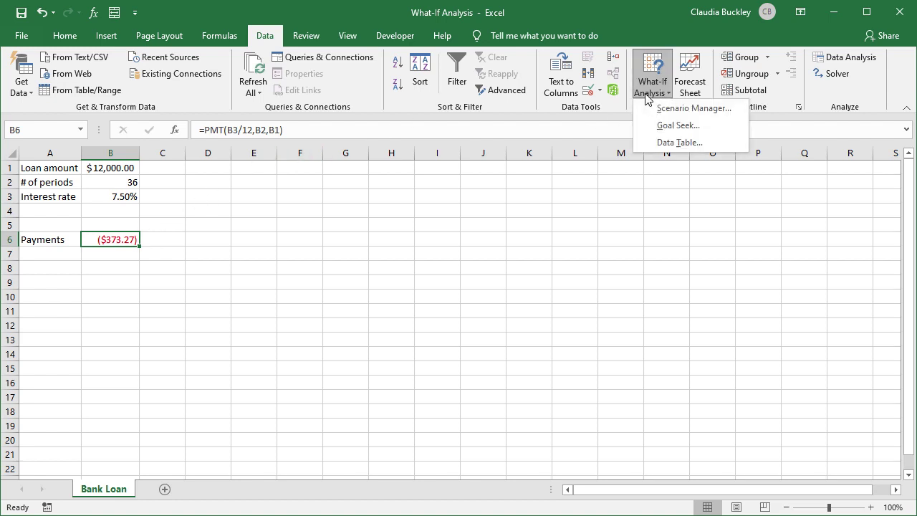
{"action": "left_click", "coordinate": [668, 131]}
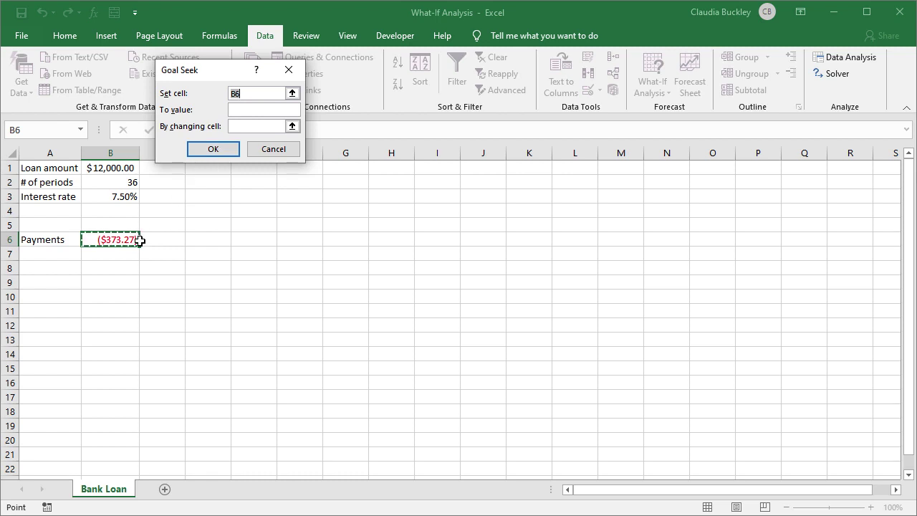
{"action": "left_click", "coordinate": [246, 109]}
{"action": "type", "text": "-300"}
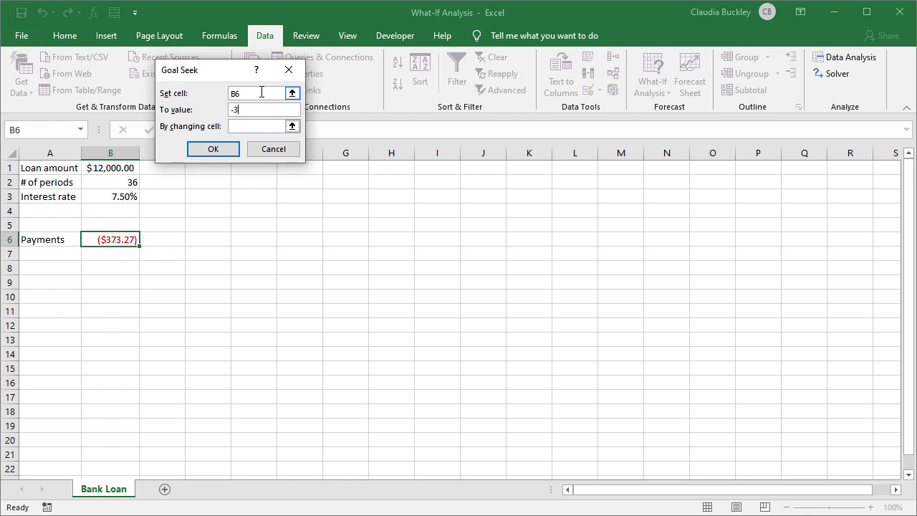
{"action": "left_click", "coordinate": [253, 127]}
{"action": "left_click", "coordinate": [115, 166]}
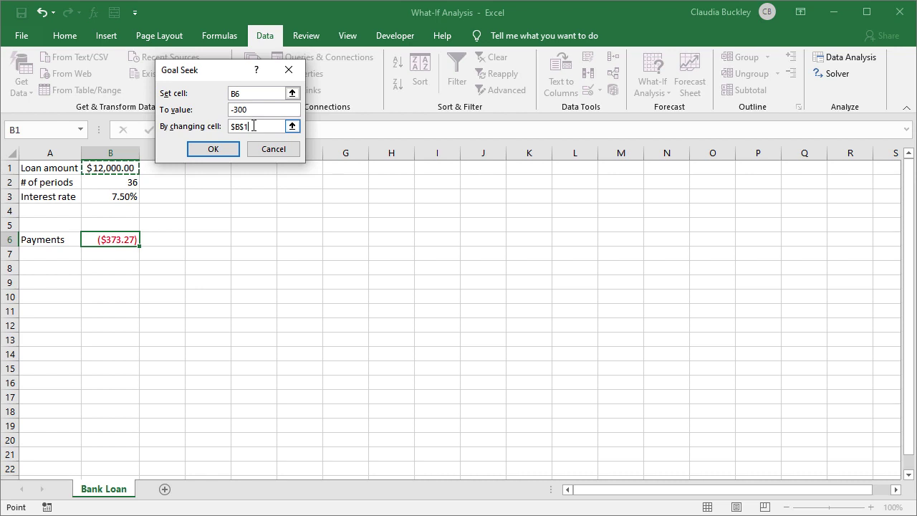
{"action": "left_click", "coordinate": [214, 149]}
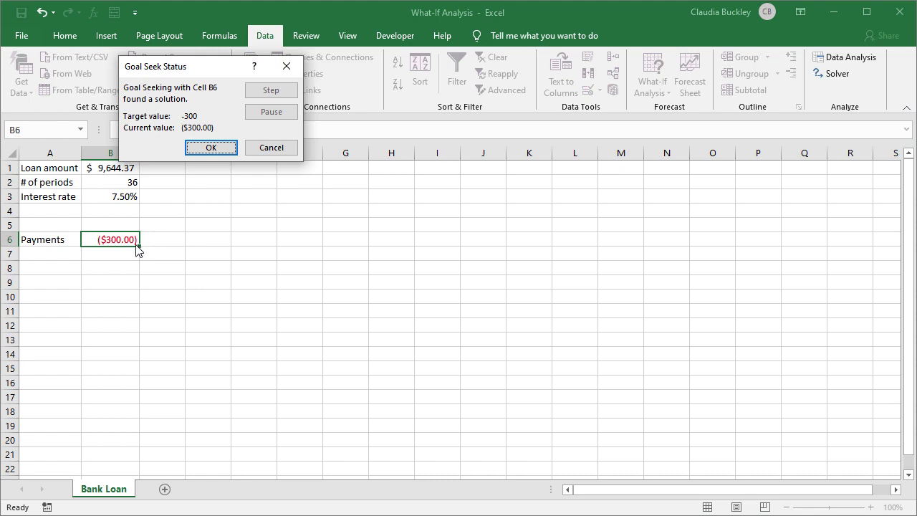
{"action": "left_click", "coordinate": [210, 148]}
{"action": "left_click", "coordinate": [133, 172]}
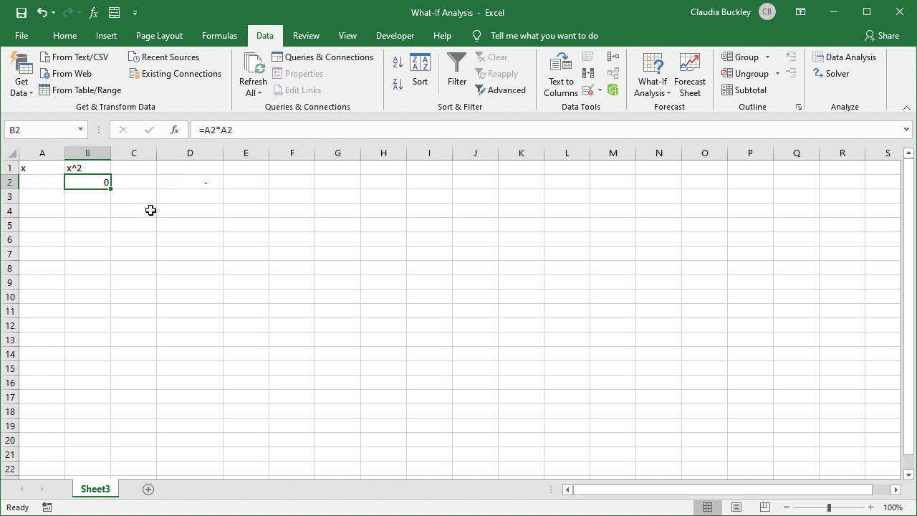
Try a Goal Seek that sets the x^2 formula in B2 to 6 by changing A2, and discard the solution.
{"action": "left_click", "coordinate": [38, 184]}
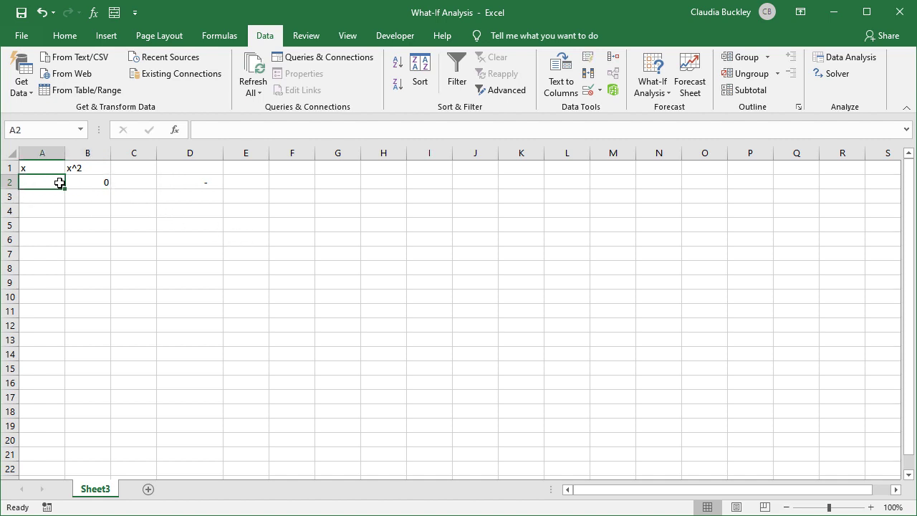
{"action": "left_click", "coordinate": [73, 182]}
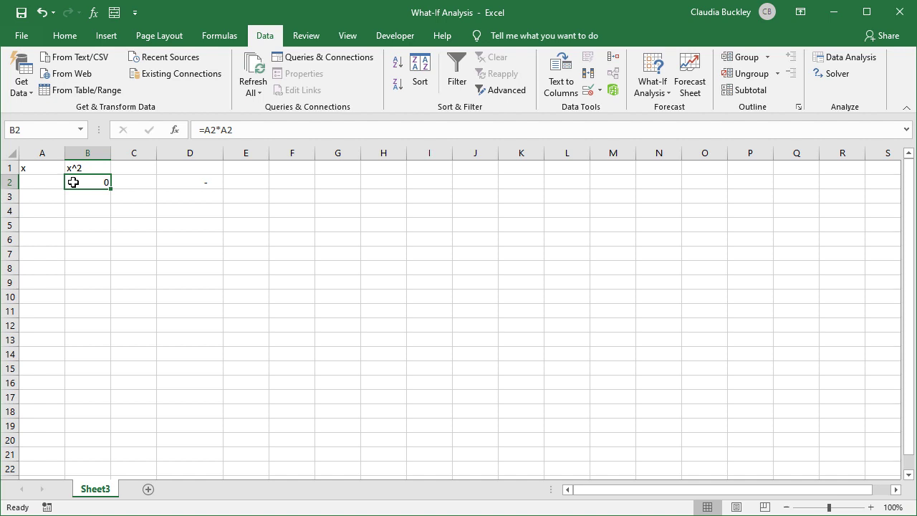
{"action": "left_click", "coordinate": [653, 92]}
{"action": "left_click", "coordinate": [657, 126]}
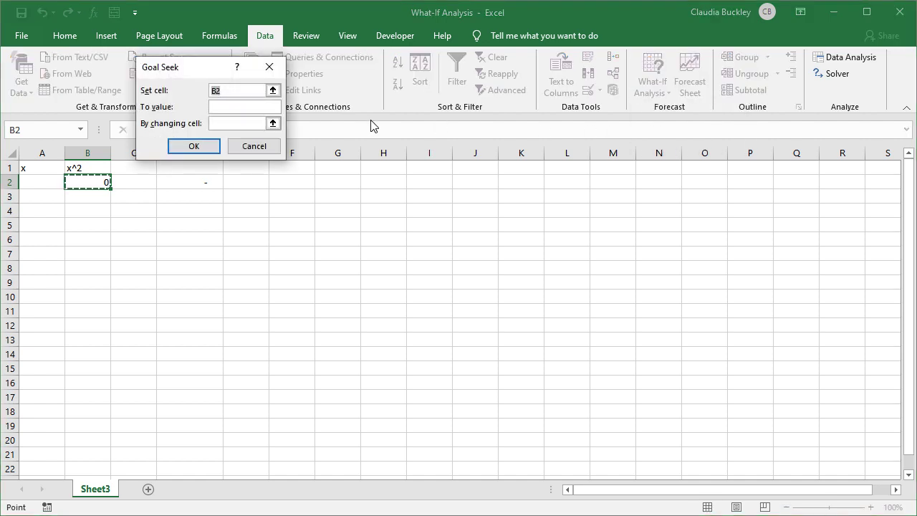
{"action": "left_click", "coordinate": [250, 110]}
{"action": "type", "text": "6"}
{"action": "left_click", "coordinate": [240, 123]}
{"action": "left_click", "coordinate": [52, 184]}
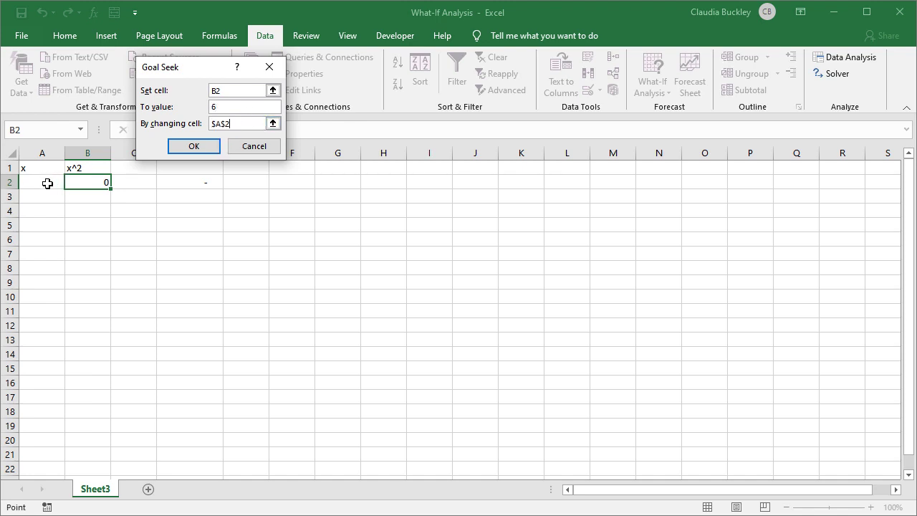
{"action": "left_click", "coordinate": [196, 147]}
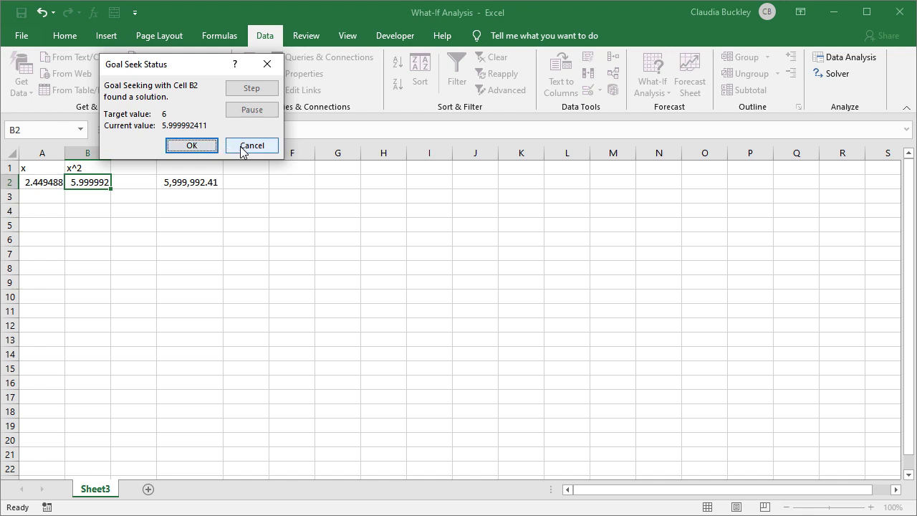
{"action": "left_click", "coordinate": [242, 148]}
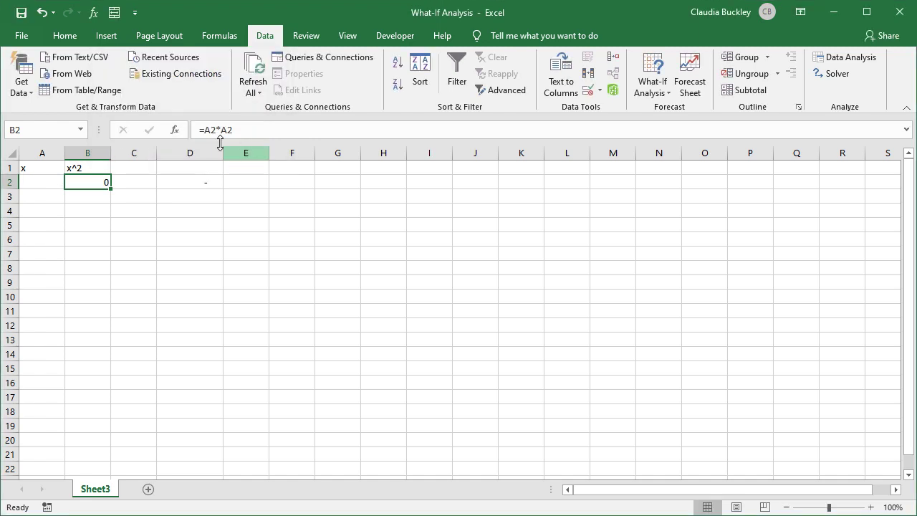
Tighten the formula calculation precision by adding four zeros after the decimal point of the Maximum Change value.
{"action": "left_click", "coordinate": [25, 36]}
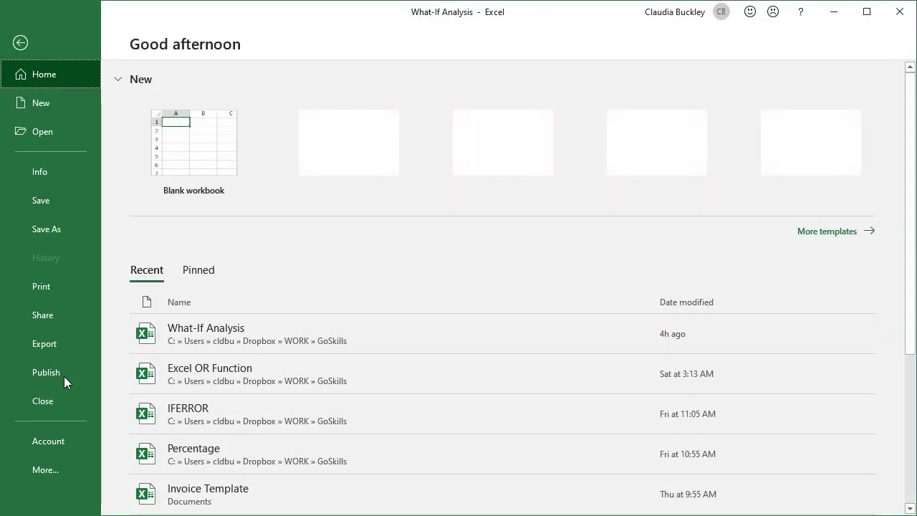
{"action": "left_click", "coordinate": [33, 472]}
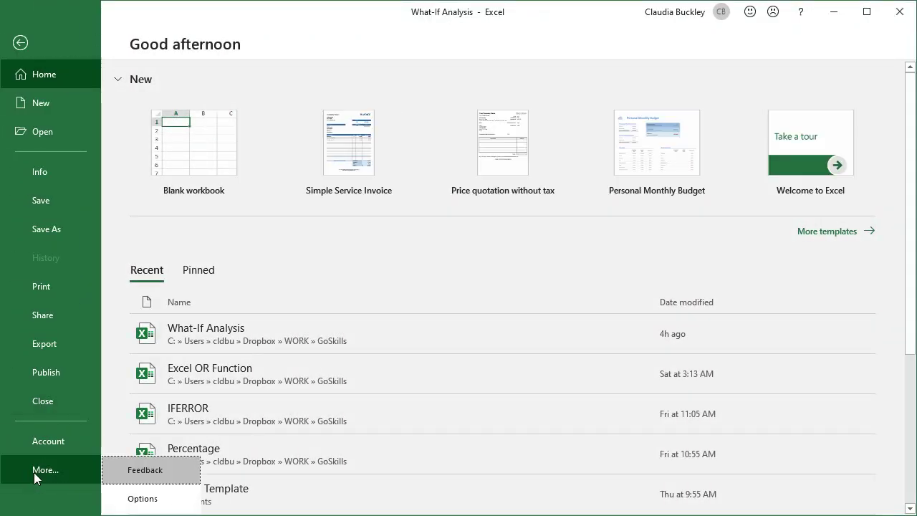
{"action": "left_click", "coordinate": [129, 499]}
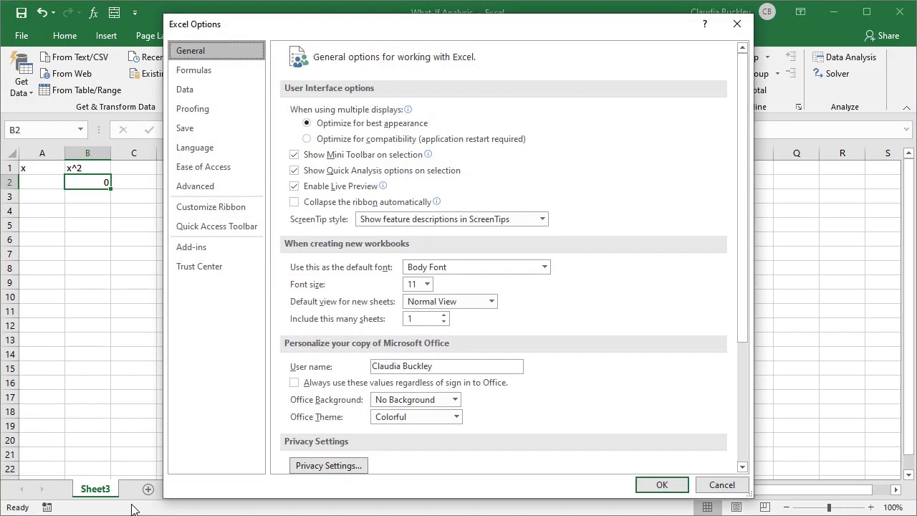
{"action": "left_click", "coordinate": [219, 72]}
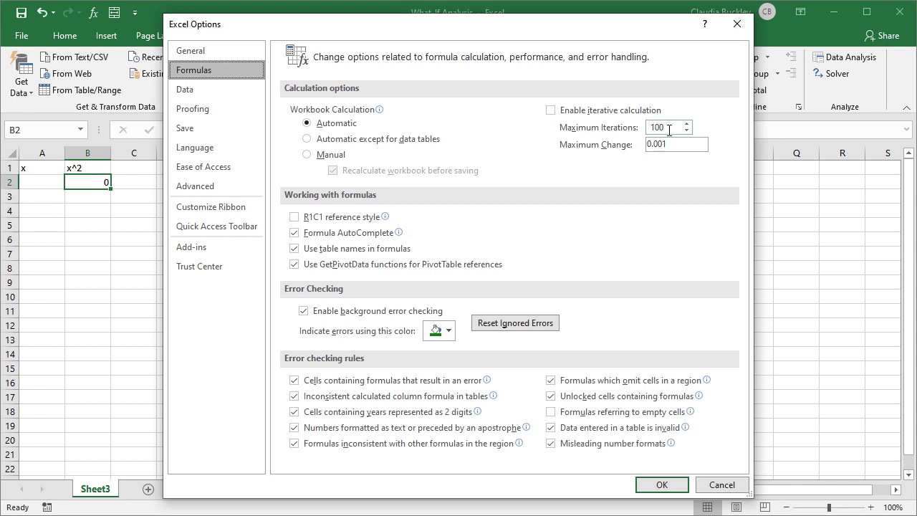
{"action": "mouse_move", "coordinate": [670, 131]}
{"action": "left_click", "coordinate": [670, 144]}
{"action": "left_click", "coordinate": [658, 149]}
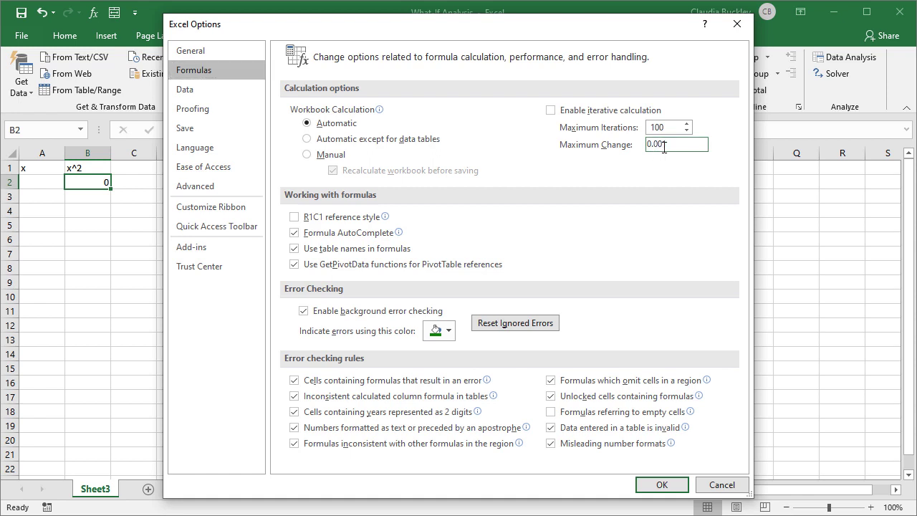
{"action": "type", "text": "0000"}
{"action": "left_click", "coordinate": [668, 487]}
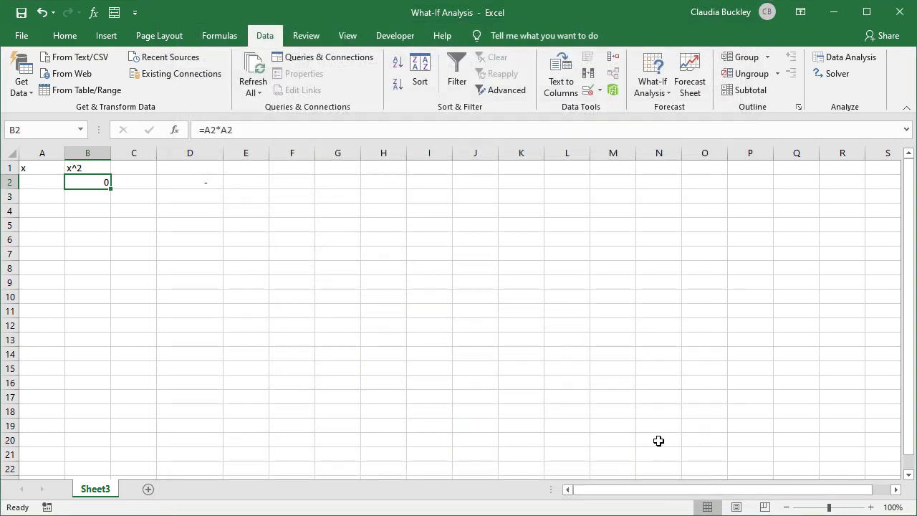
Run Goal Seek to set B2 to 6 by changing A2, accept the solution and check the multiplied value in D2.
{"action": "left_click", "coordinate": [652, 90]}
{"action": "left_click", "coordinate": [662, 127]}
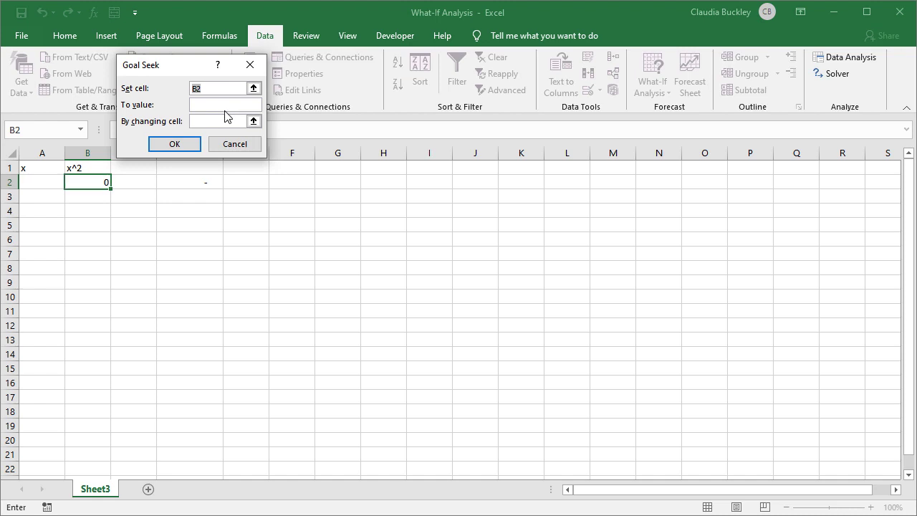
{"action": "left_click", "coordinate": [225, 107]}
{"action": "type", "text": "6"}
{"action": "left_click", "coordinate": [213, 121]}
{"action": "left_click", "coordinate": [44, 180]}
{"action": "left_click", "coordinate": [164, 146]}
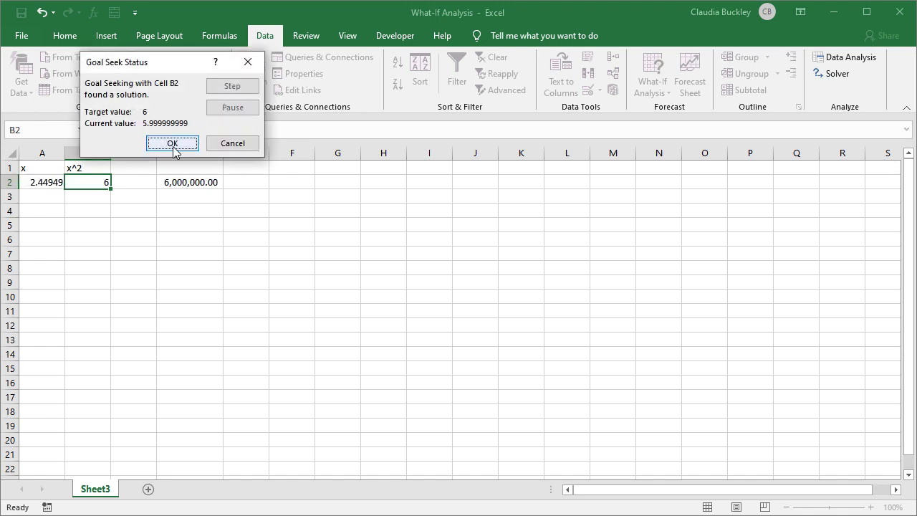
{"action": "left_click", "coordinate": [173, 144]}
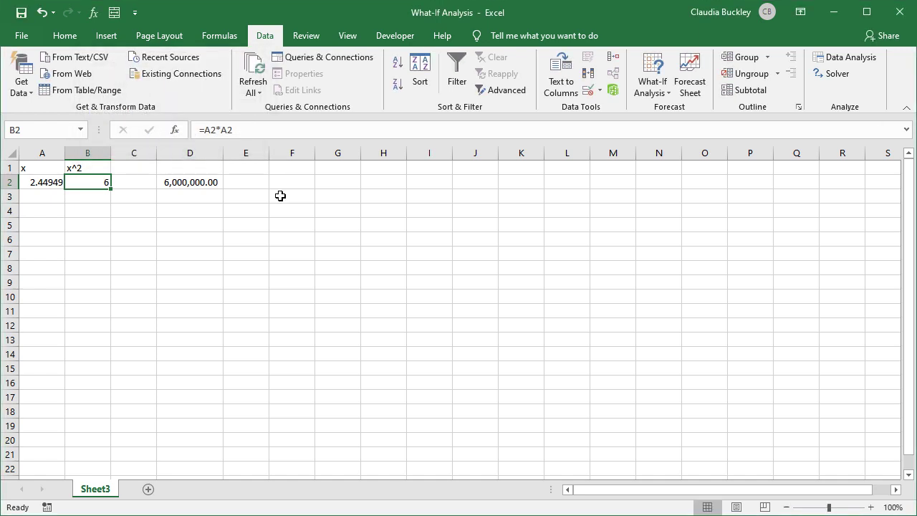
{"action": "left_click", "coordinate": [205, 184]}
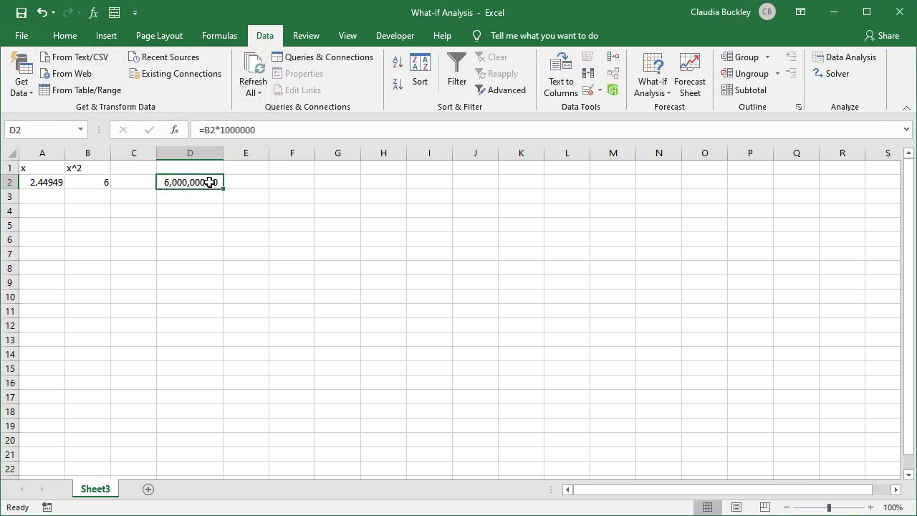